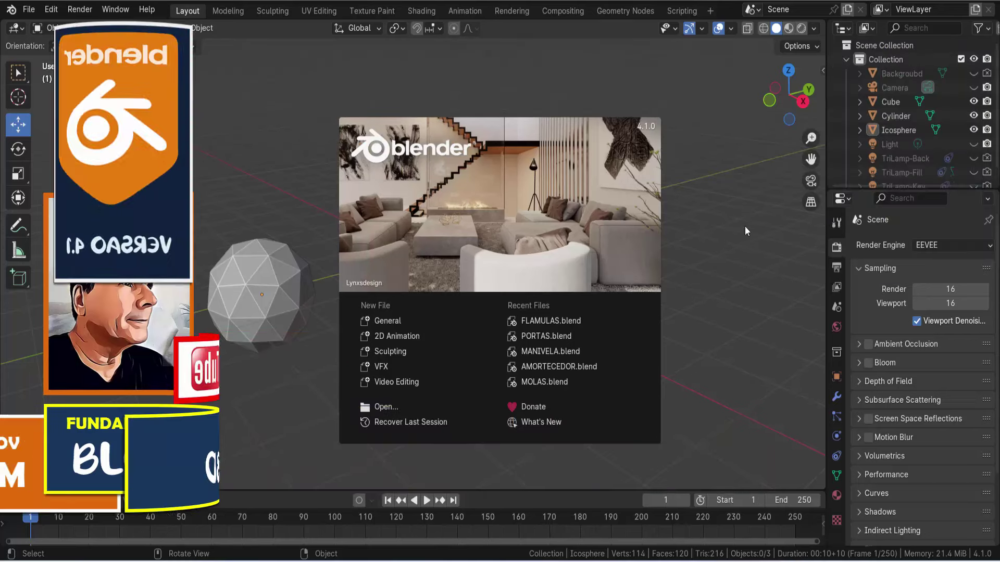
# Dismiss the splash and show the cube's transform sidebar: 2 m on X, Y, Z at scale 1.000
pyautogui.click(720, 182)
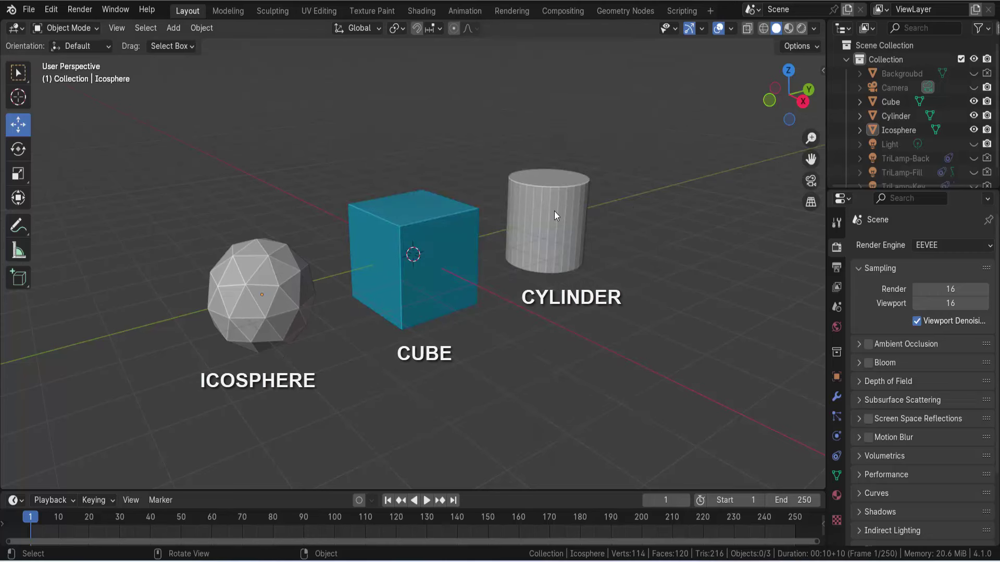
pyautogui.click(448, 223)
pyautogui.scroll(2, 519, 279)
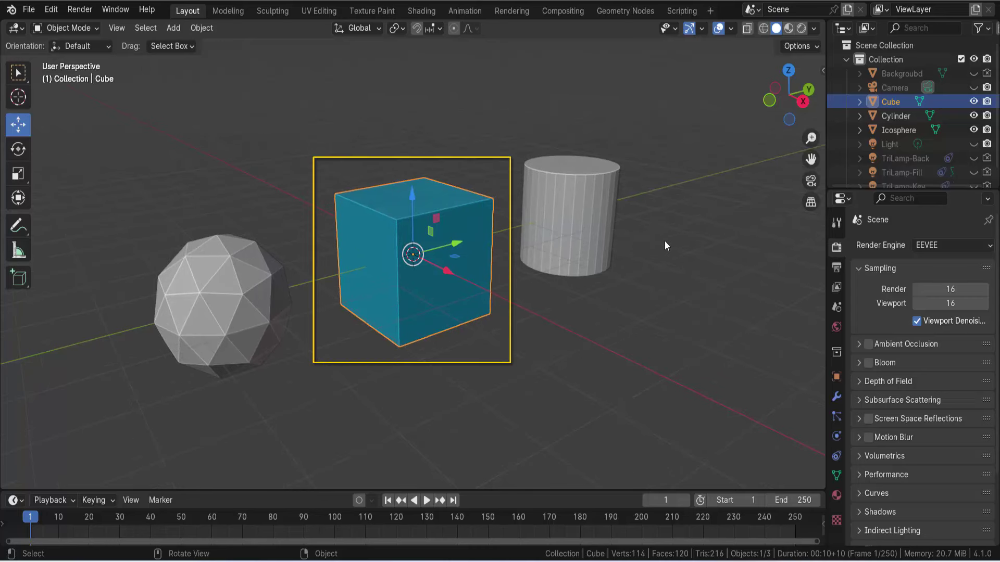
pyautogui.press('n')
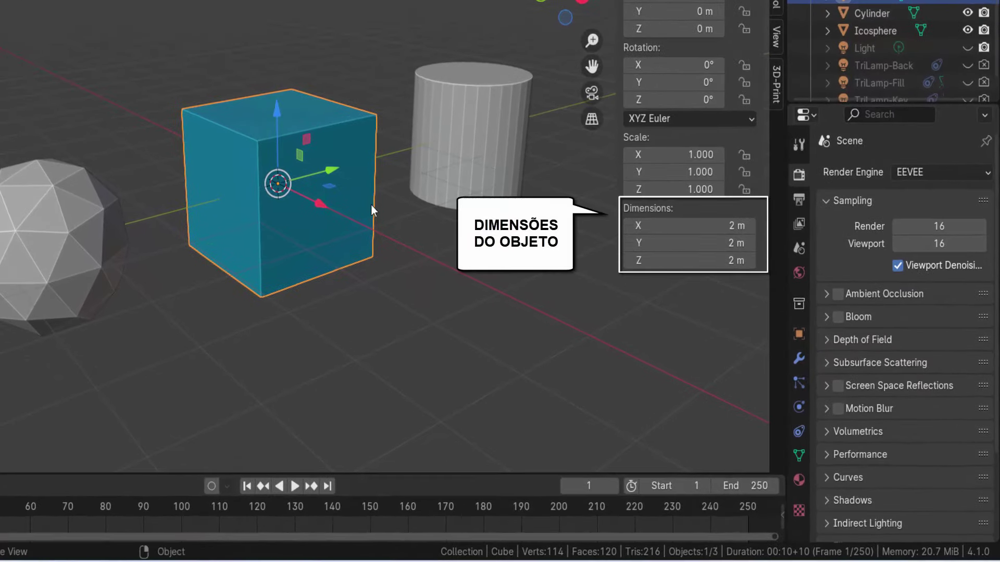
pyautogui.click(434, 261)
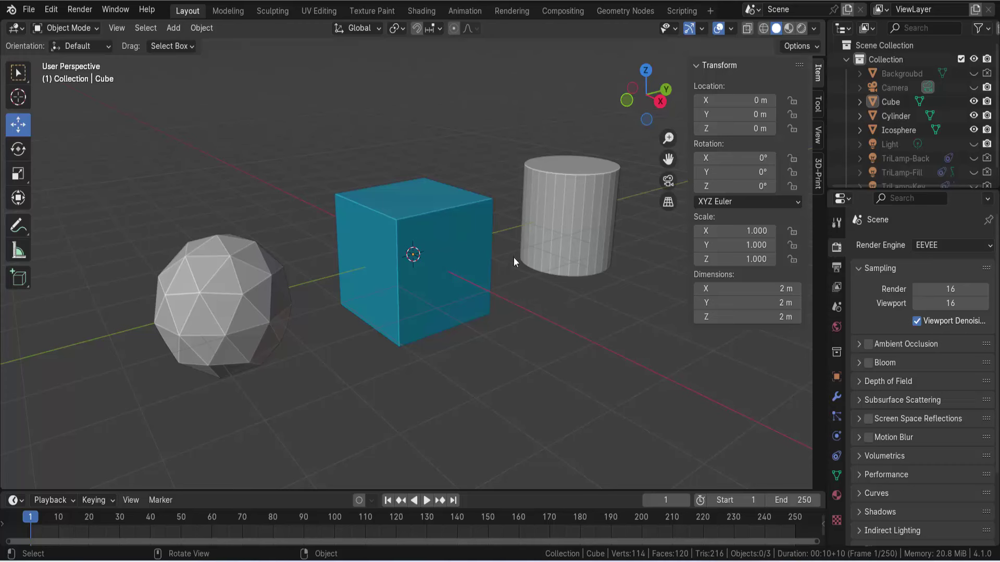
# Select the cylinder and icosphere in turn, then switch the sidebar to the 3D-Print Analyze panel
pyautogui.click(583, 185)
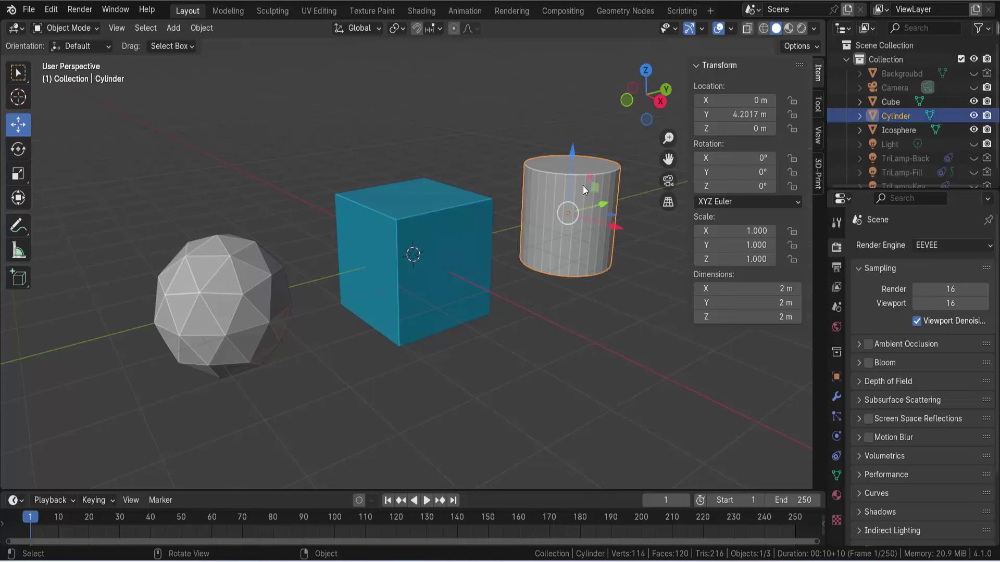
pyautogui.click(257, 251)
pyautogui.click(532, 308)
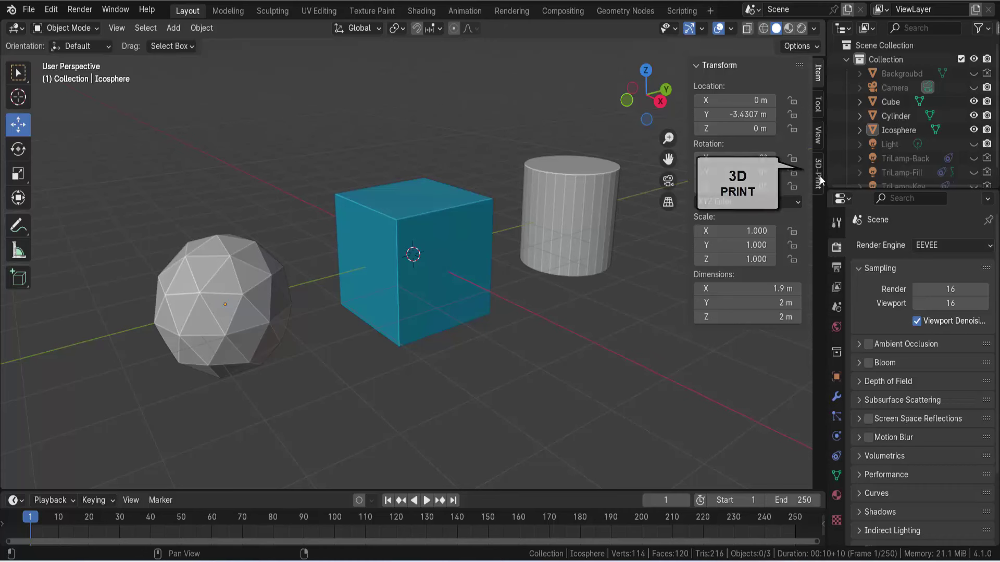
pyautogui.click(819, 175)
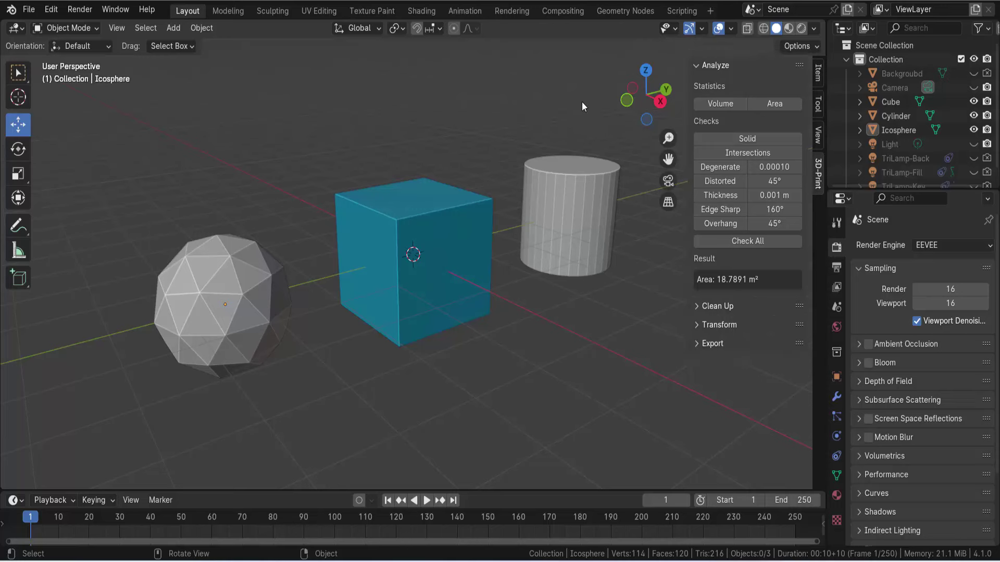
pyautogui.click(55, 11)
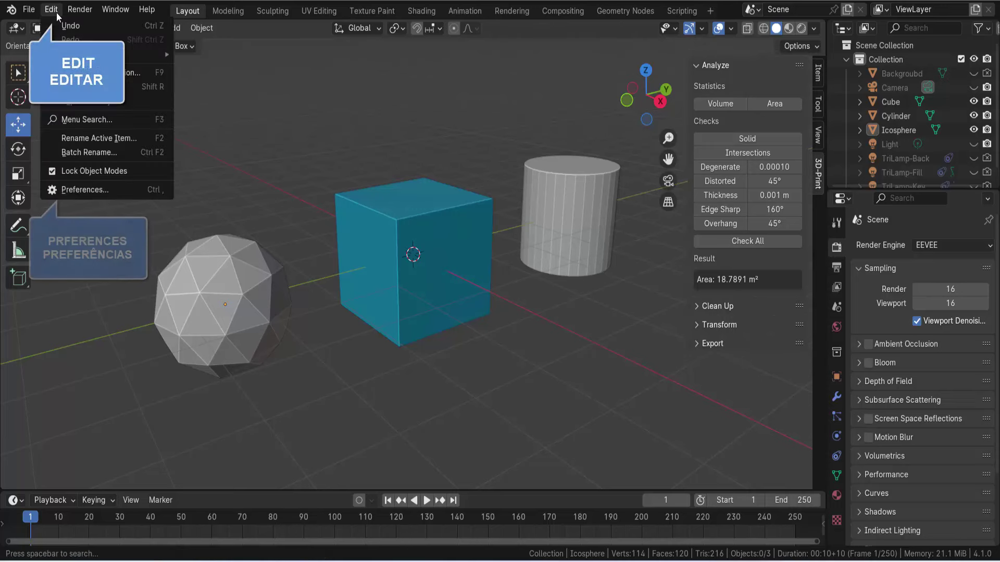
pyautogui.click(95, 191)
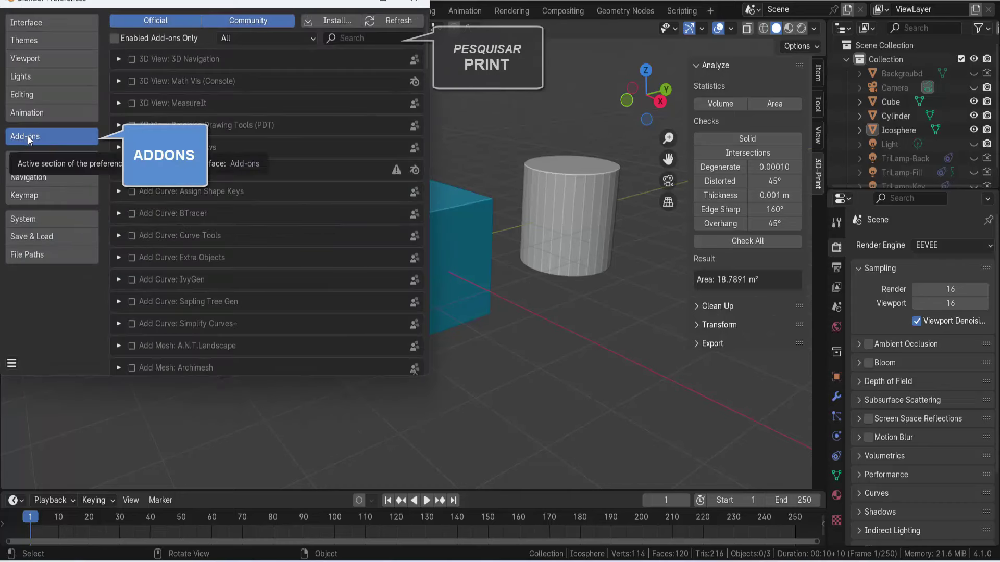
pyautogui.click(364, 38)
pyautogui.write('PRINT')
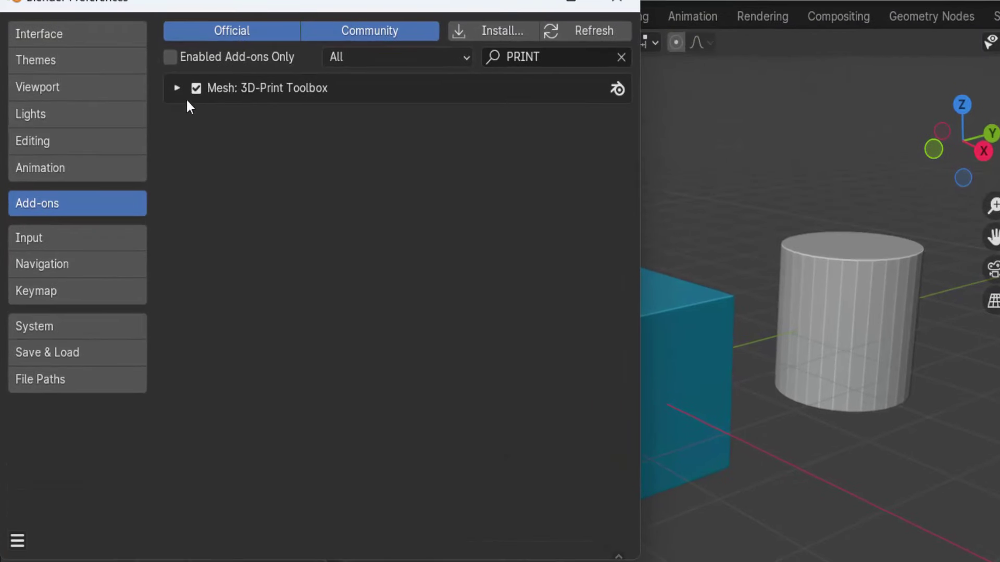
pyautogui.click(177, 89)
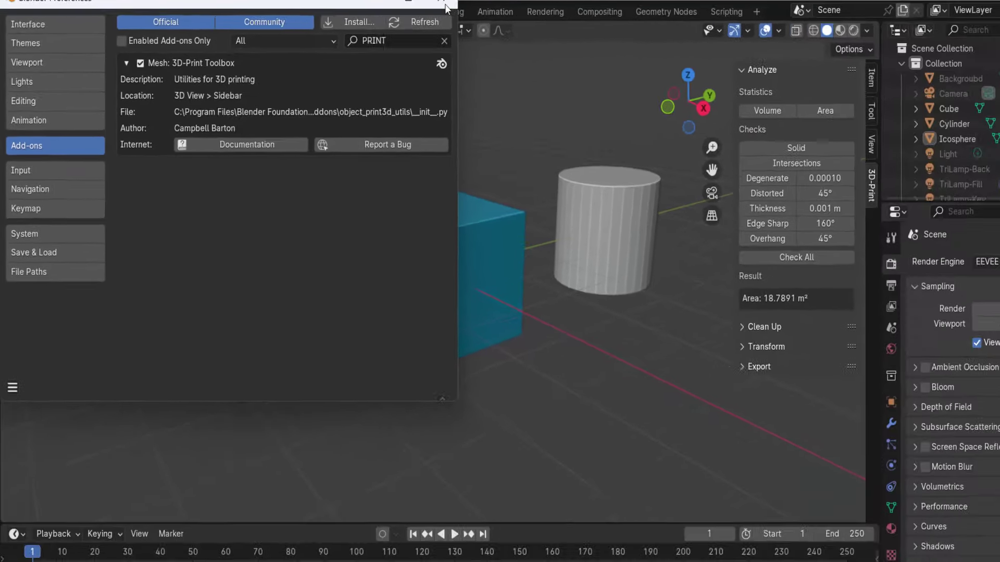
# Close Preferences and measure the cube: volume 8.0 m³, area 24.0 m²
pyautogui.click(432, 5)
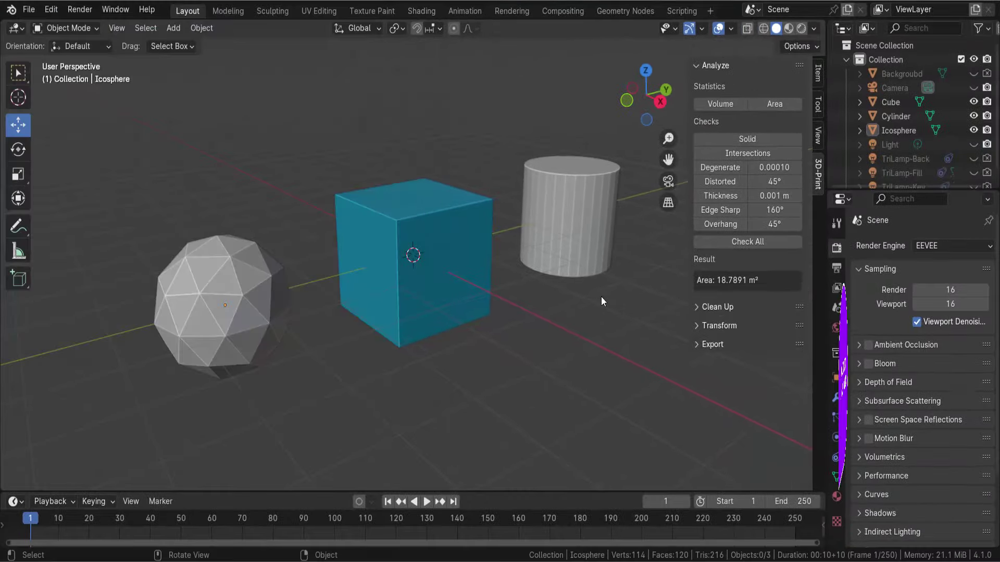
pyautogui.click(442, 214)
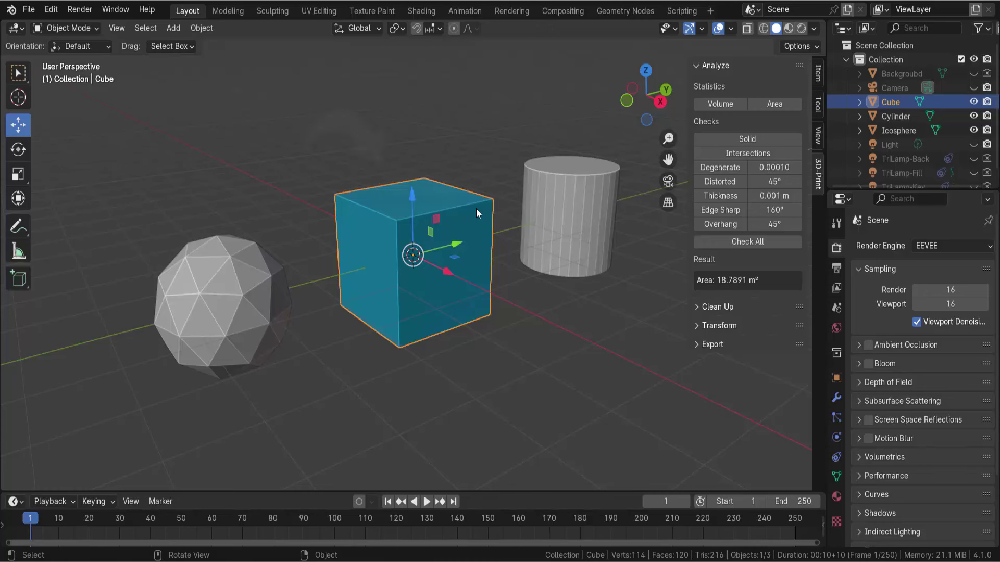
pyautogui.click(718, 104)
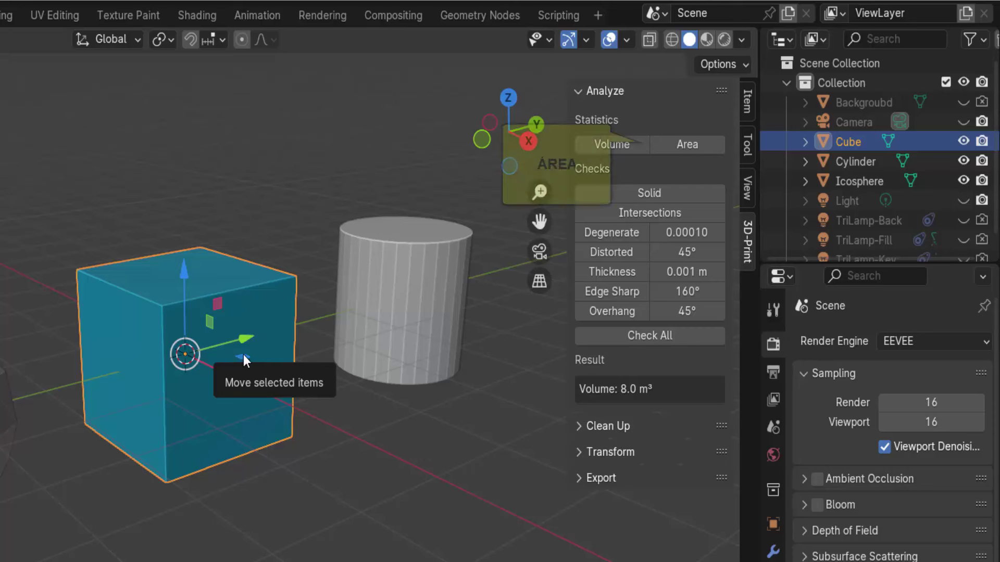
pyautogui.click(691, 145)
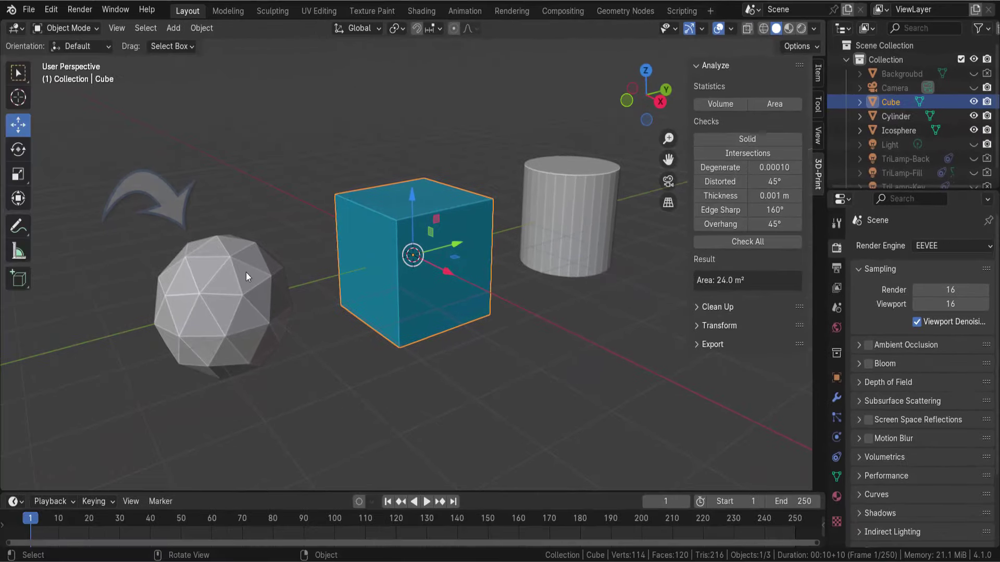
# Measure the icosphere's volume (3.6587 m³) and surface area (11.6659 m²)
pyautogui.click(246, 272)
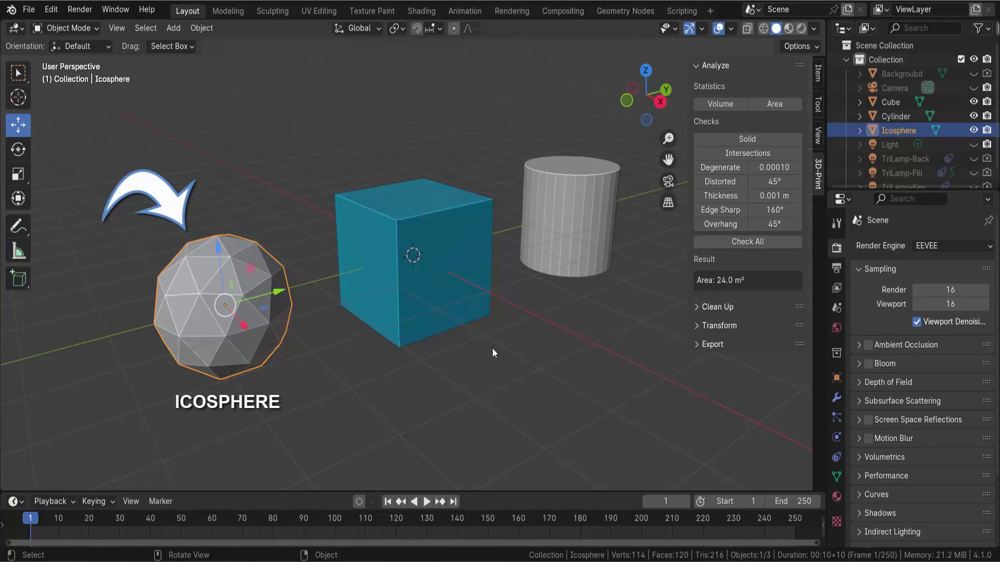
pyautogui.click(720, 104)
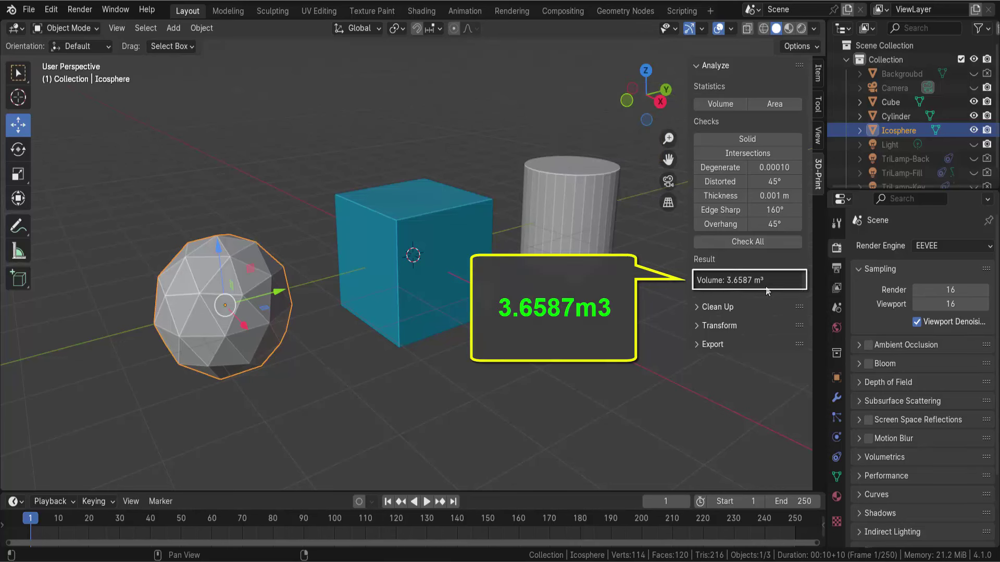
pyautogui.click(786, 105)
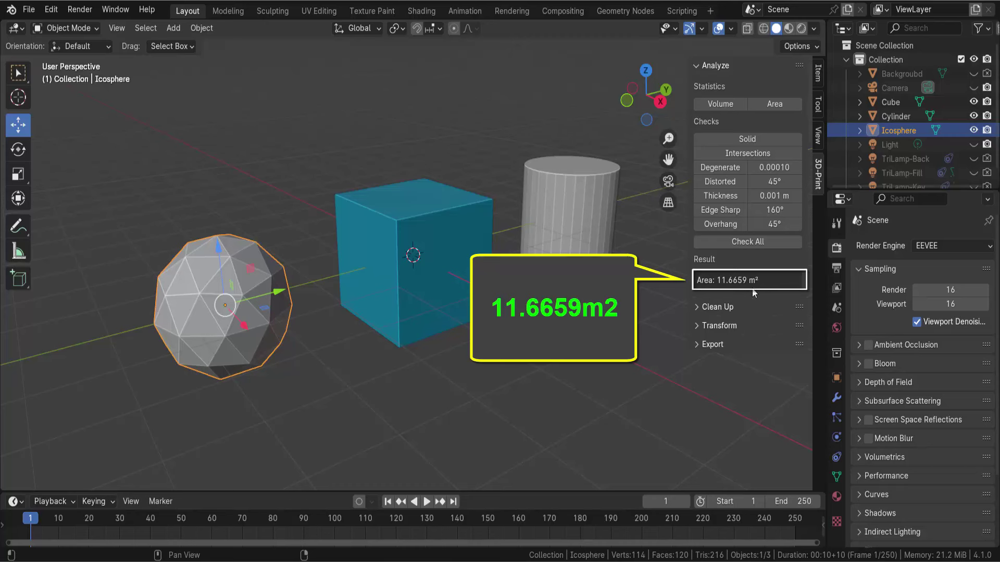
pyautogui.click(591, 186)
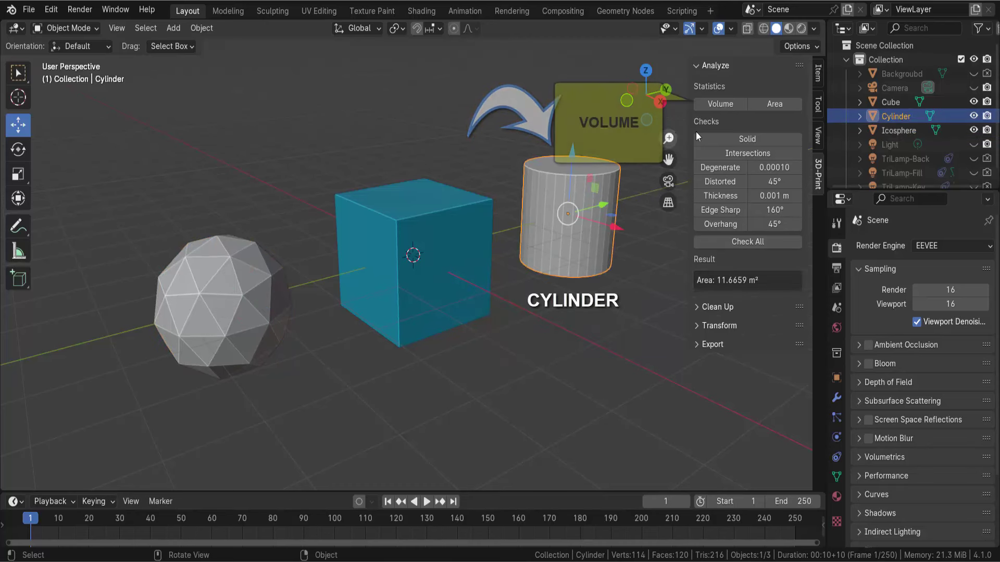
# Measure the cylinder's volume (6.2429 m³) and area (18.7891 m²), then deselect it
pyautogui.click(727, 105)
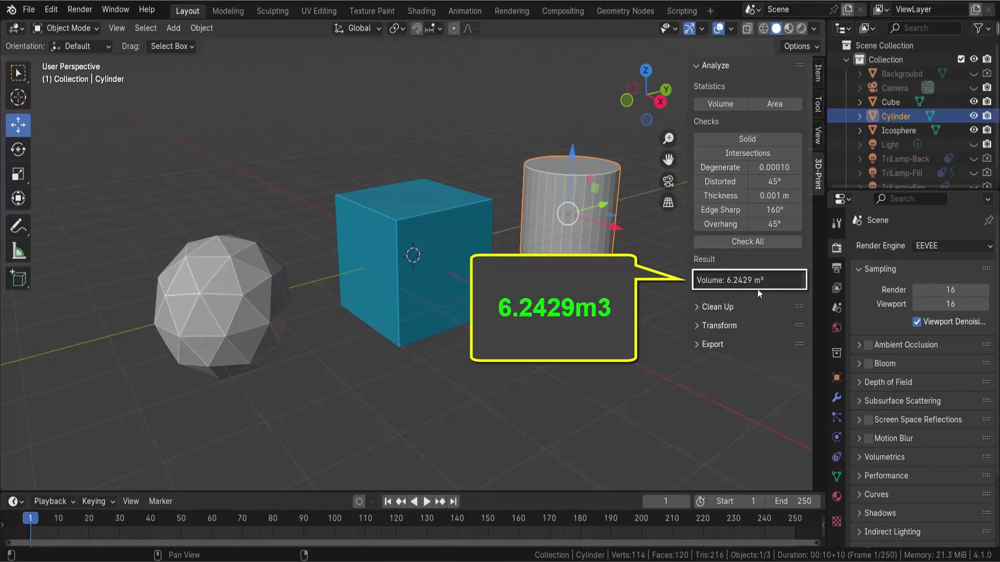
pyautogui.click(785, 107)
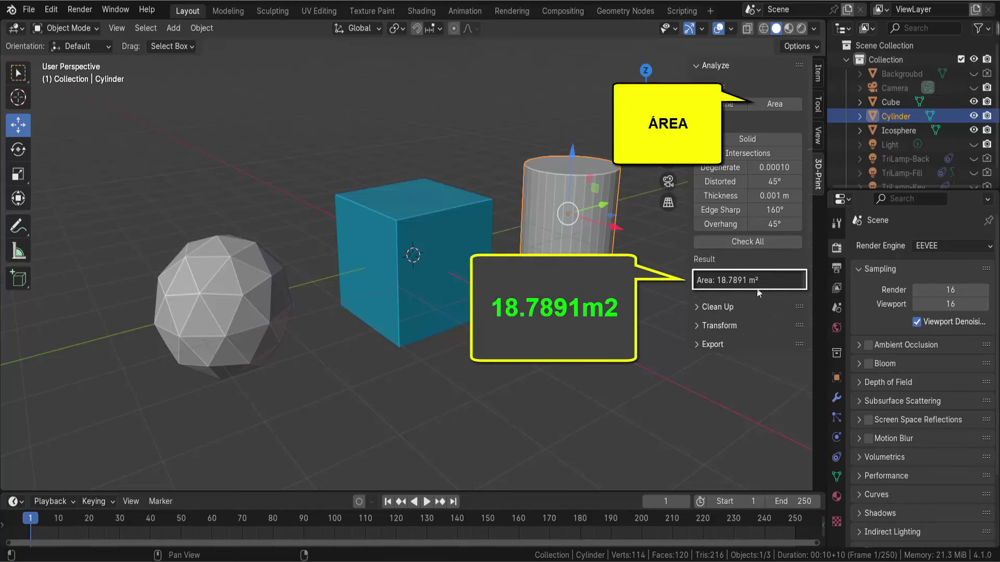
pyautogui.click(648, 298)
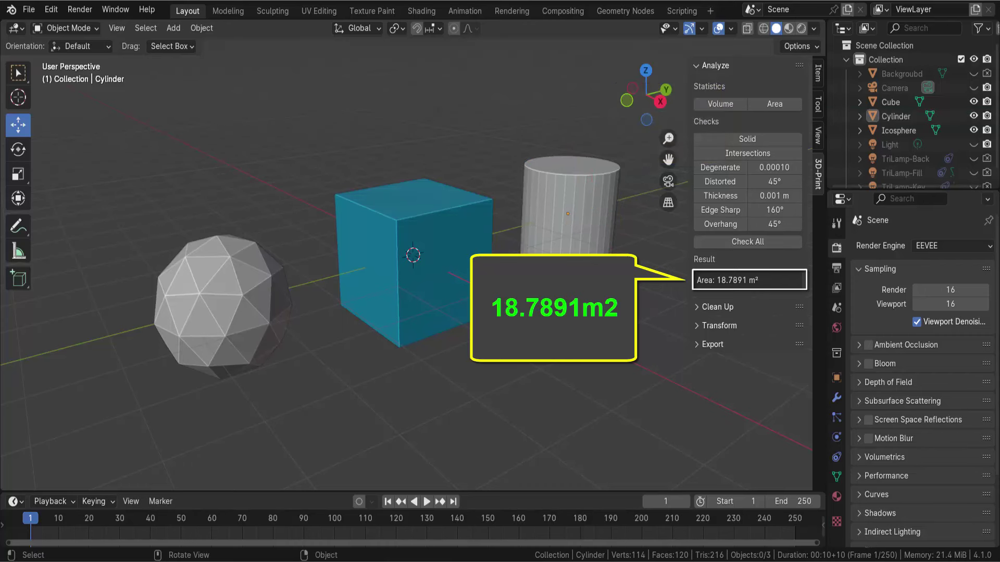